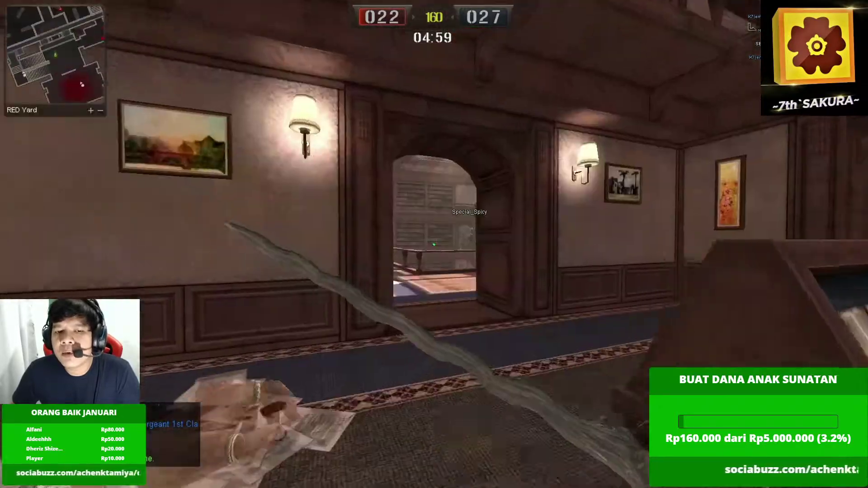
Watch the recorded match through to 31–33 with 4:33 left, then close the video player
key(w)
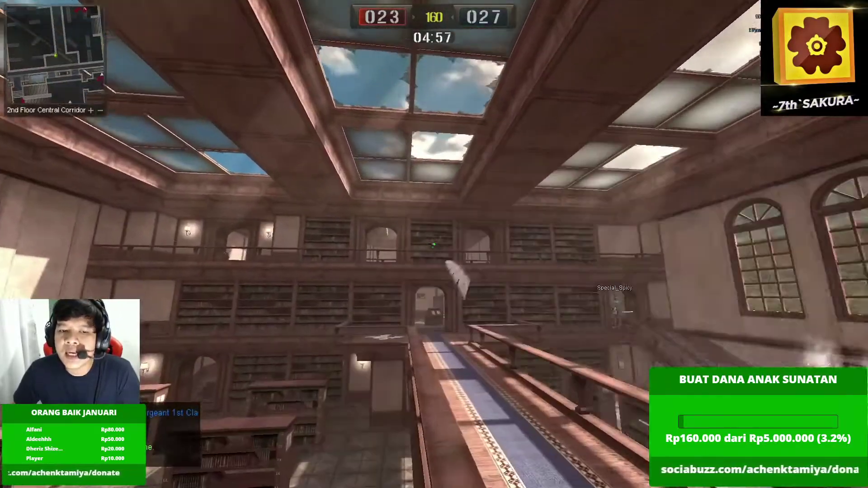
key(1)
key(w)
key(3)
key(1)
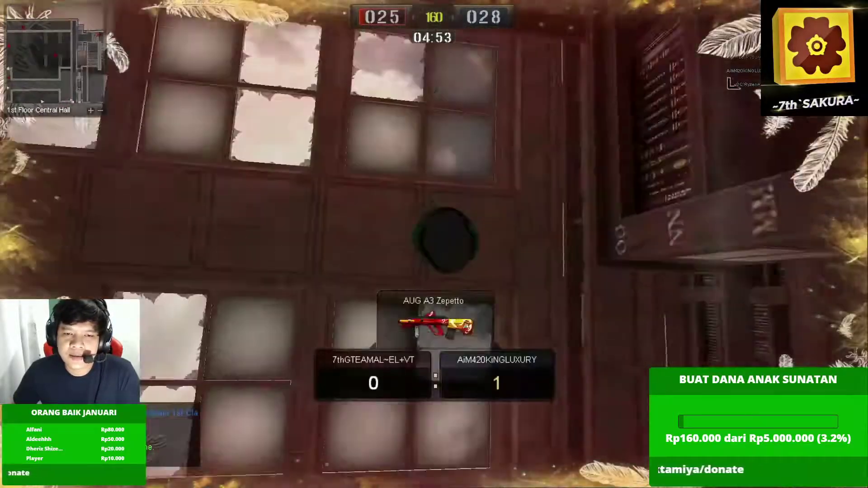
key(Tab)
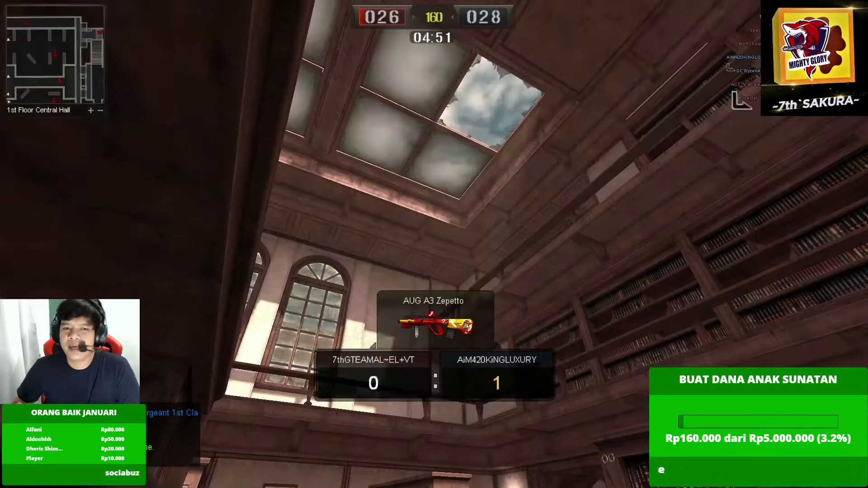
key(Tab)
mouse_move(427, 382)
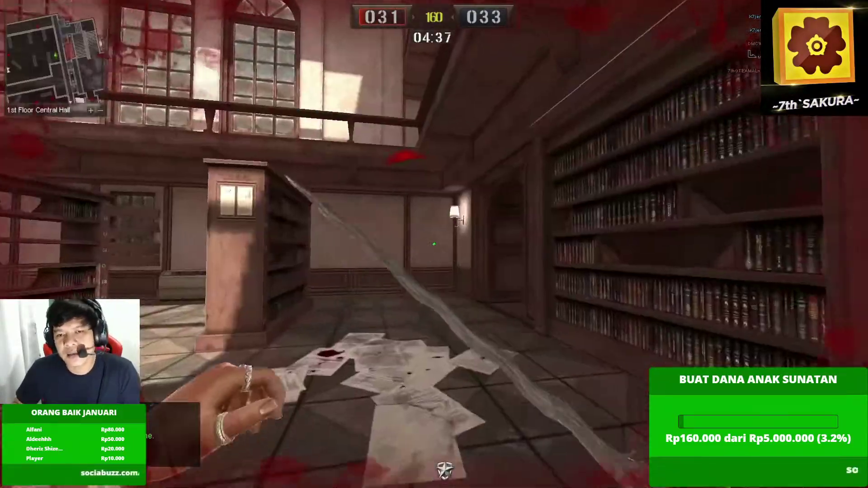
mouse_move(315, 358)
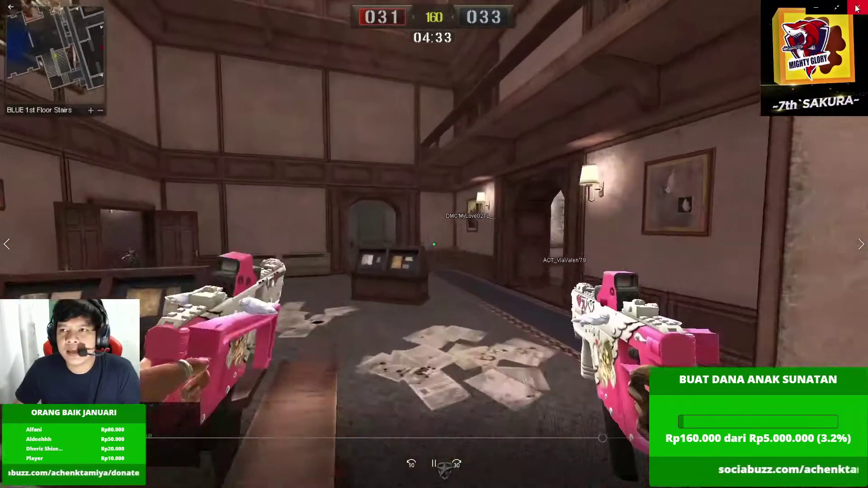
click(856, 8)
Minimize the record folder, refresh the desktop, and switch back to the OBS 26.1.1 window
click(816, 6)
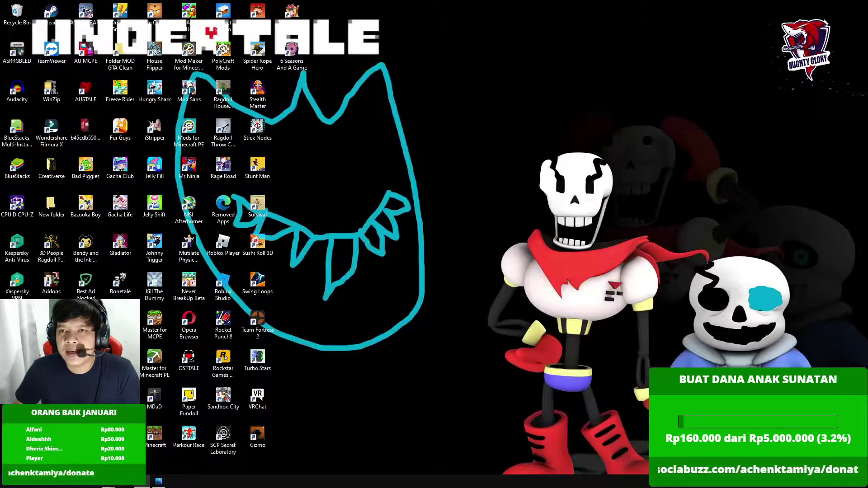
right_click(529, 140)
key(Escape)
right_click(540, 155)
click(669, 239)
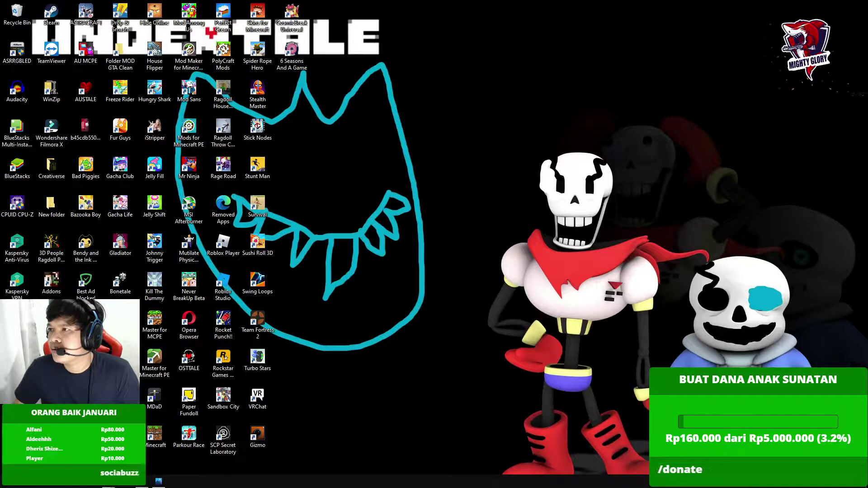
key(alt+Tab)
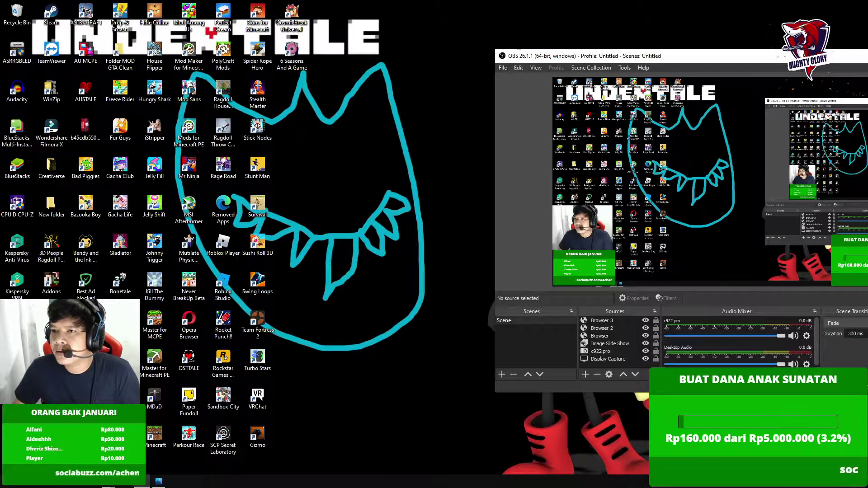
Drag the OBS window fully onto the screen and maximize it
drag(760, 59, 416, 39)
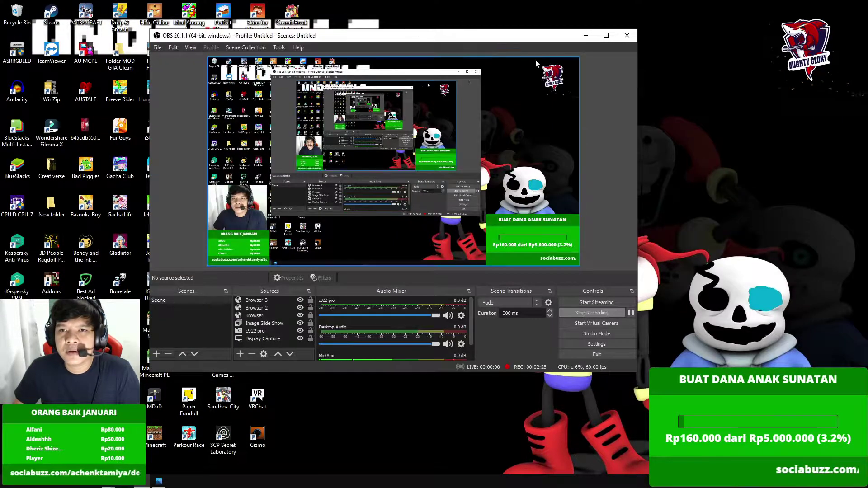
click(609, 37)
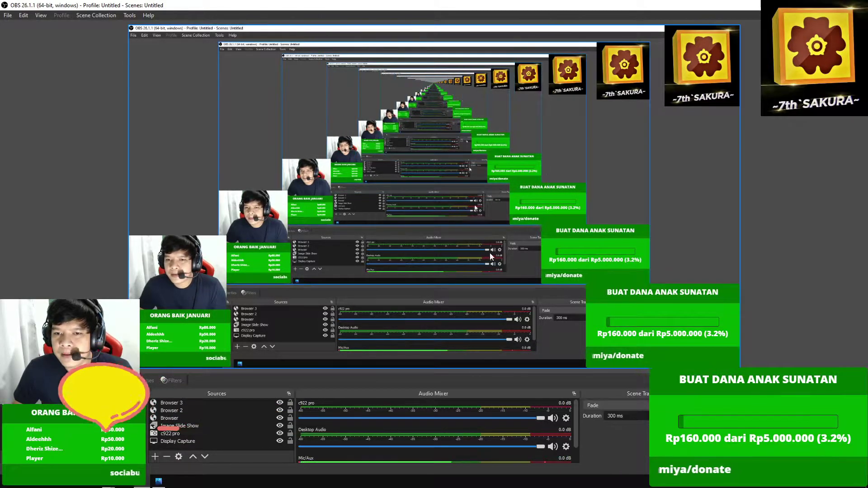
In OBS Settings, check Stream and the Output streaming settings (CBR, 5000 Kbps), then view Recording
click(759, 451)
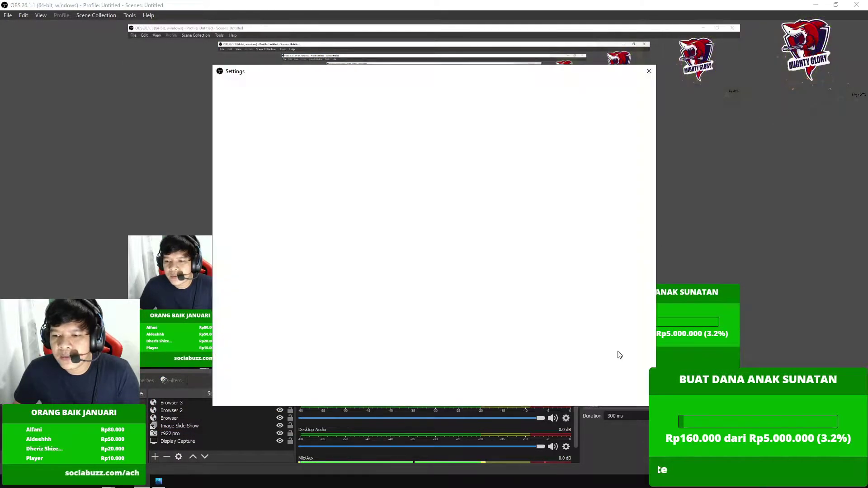
click(238, 113)
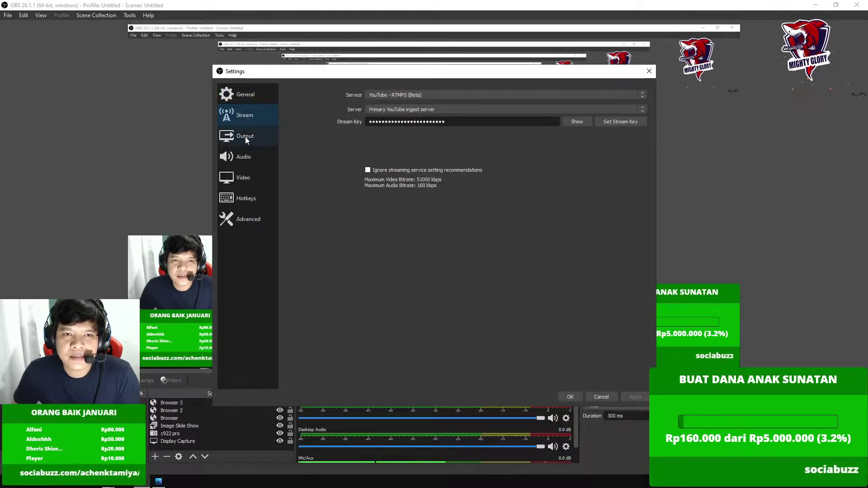
click(259, 136)
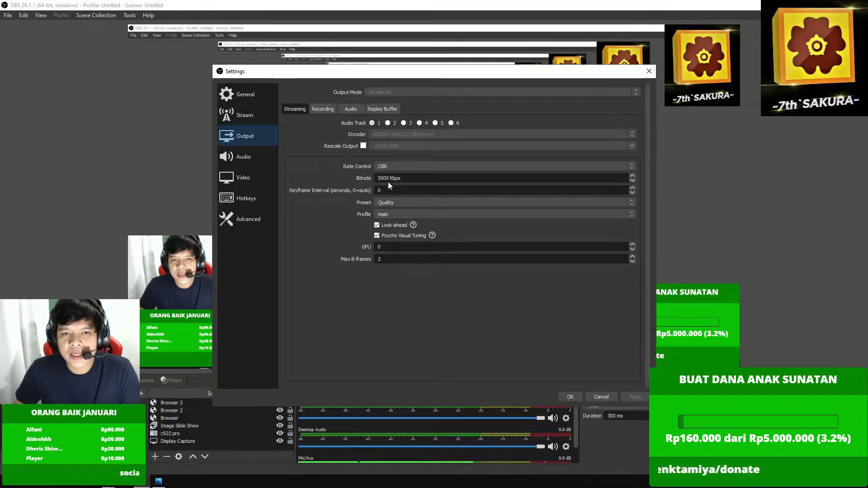
click(322, 110)
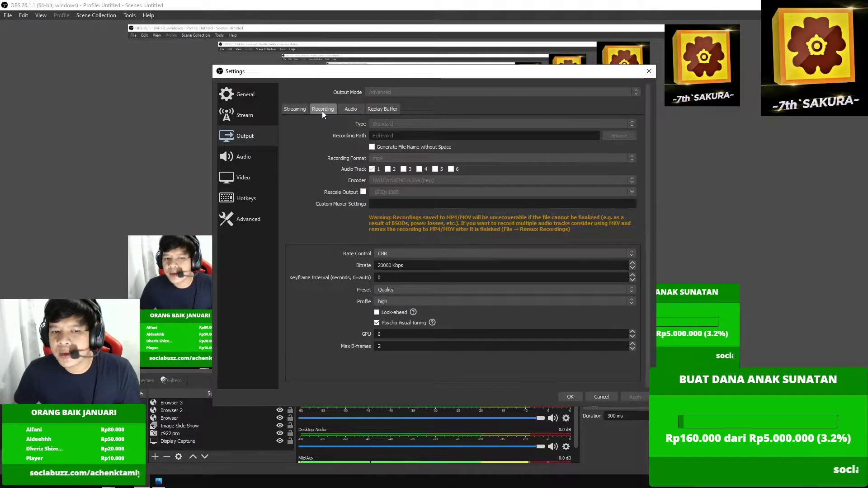
Compare the Streaming and Recording output settings, then review Video: 1920x1080, Bicubic, 60 FPS
click(298, 108)
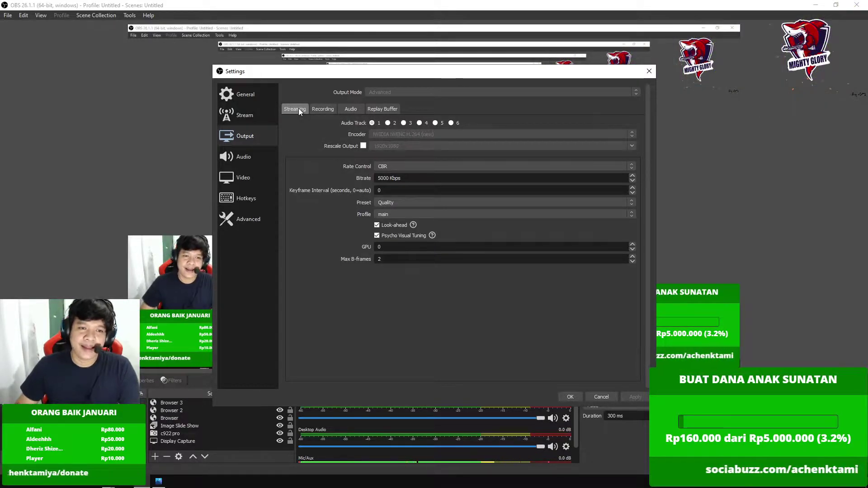
click(330, 109)
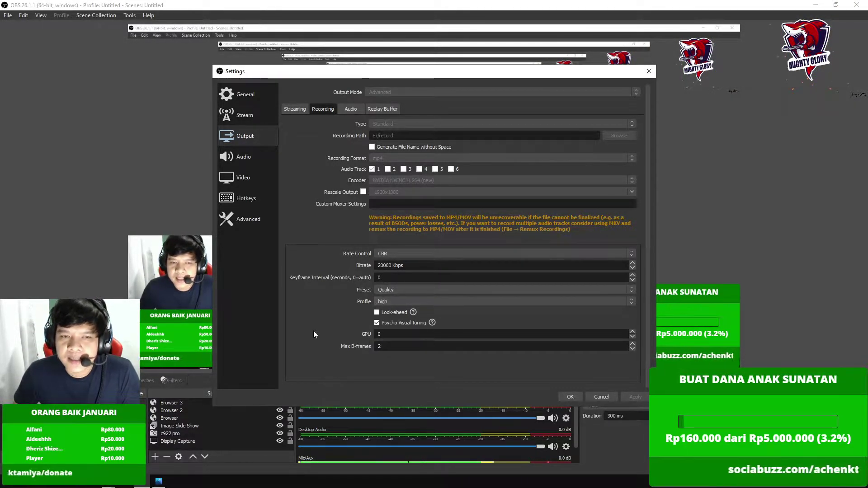
click(250, 179)
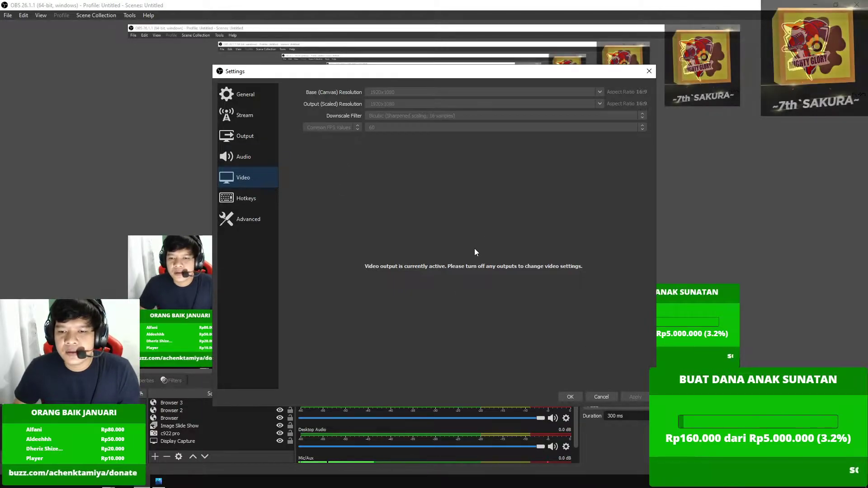
Glance at the Audio and Output settings, then close Settings with OK
click(245, 158)
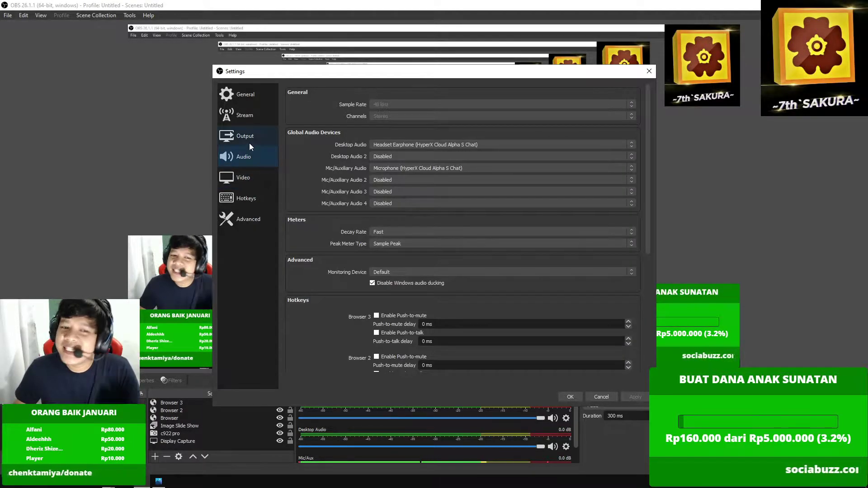
click(248, 143)
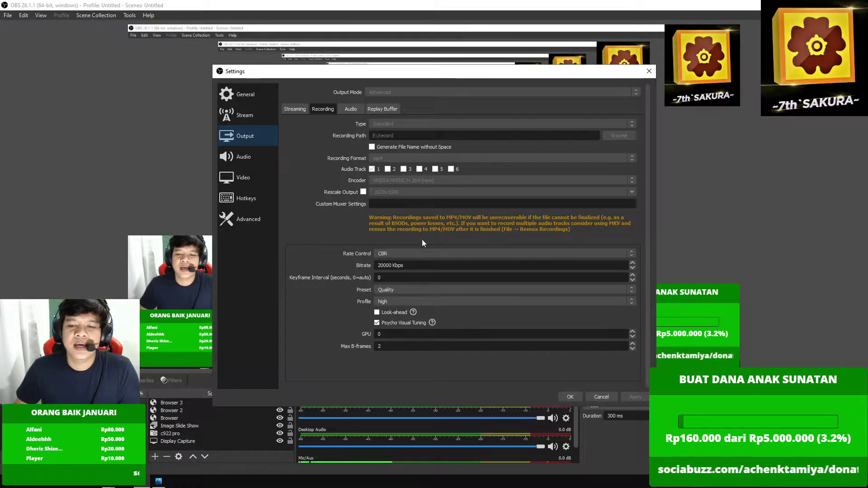
click(575, 397)
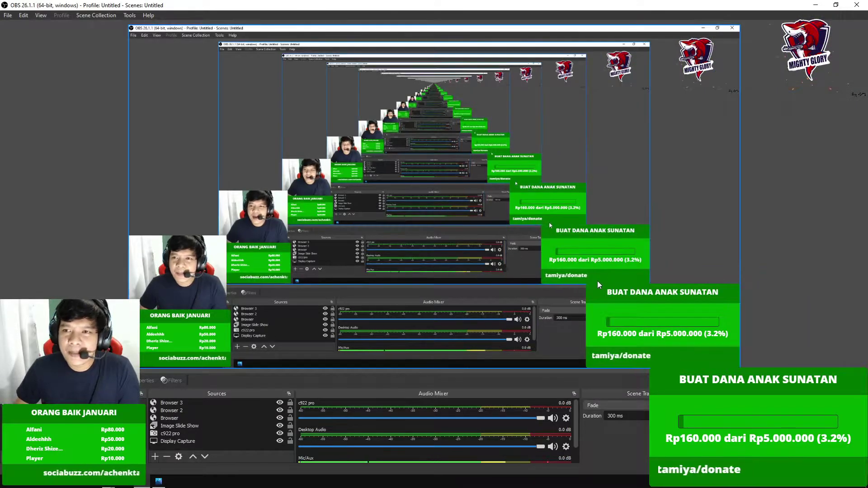
Minimize OBS, refresh the desktop twice, and open Task Manager with Ctrl+Shift+Esc
click(815, 5)
right_click(539, 91)
click(560, 117)
right_click(534, 77)
click(569, 103)
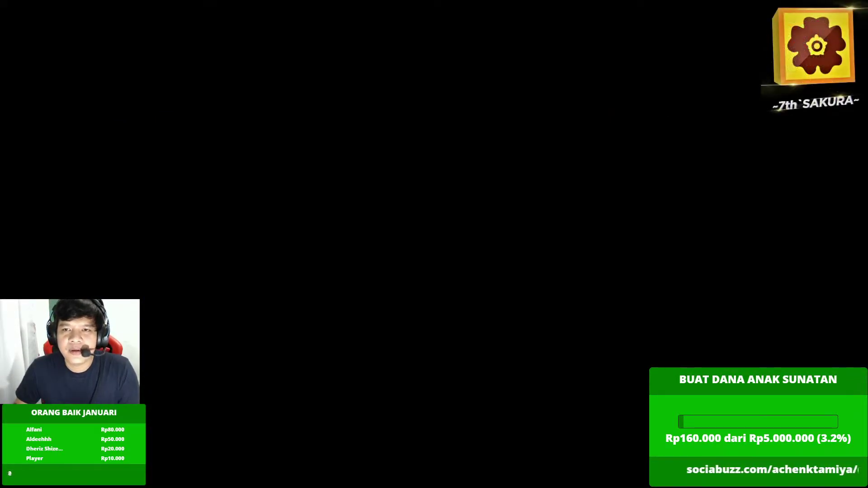
key(ctrl+shift+Escape)
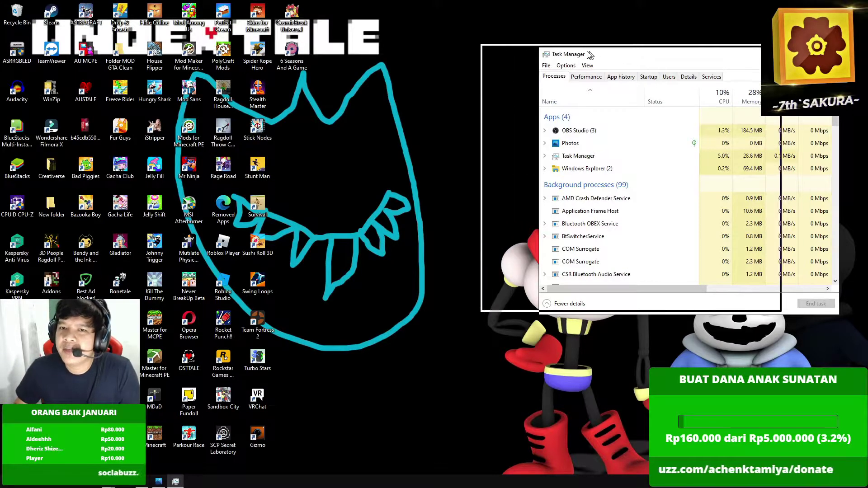
Expand OBS Studio in Task Manager and go to obs64.exe in the Details list
drag(648, 53, 531, 35)
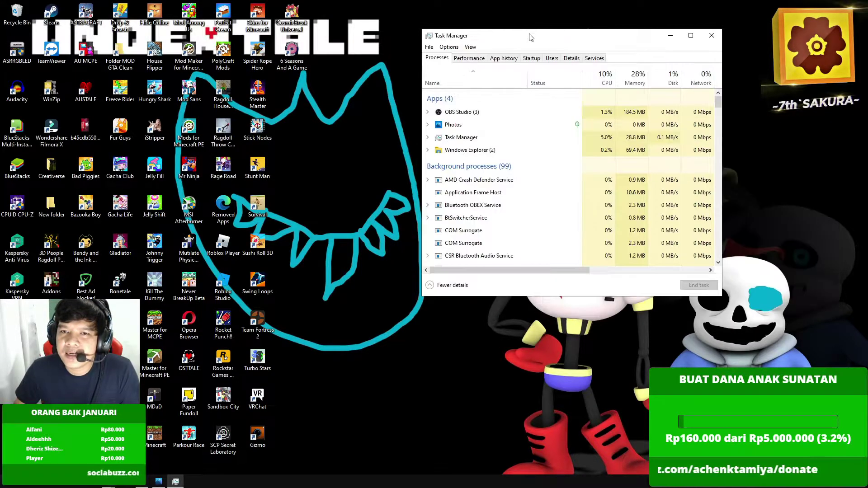
click(428, 112)
click(485, 127)
right_click(484, 127)
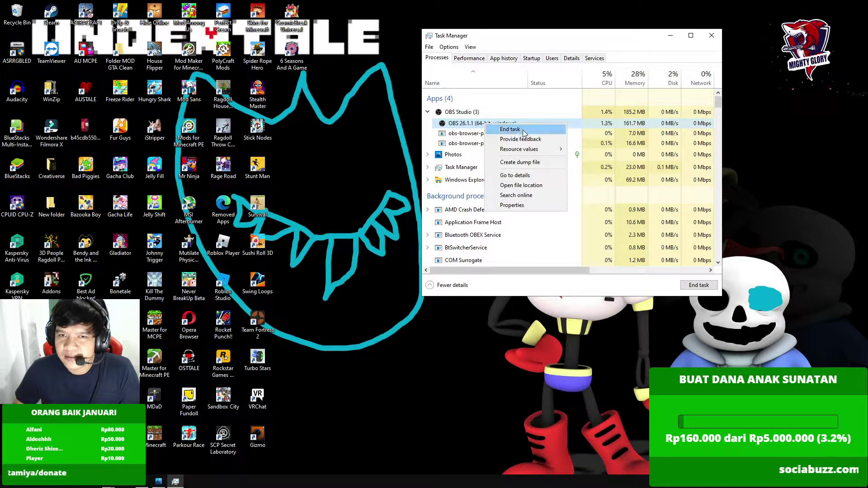
click(519, 178)
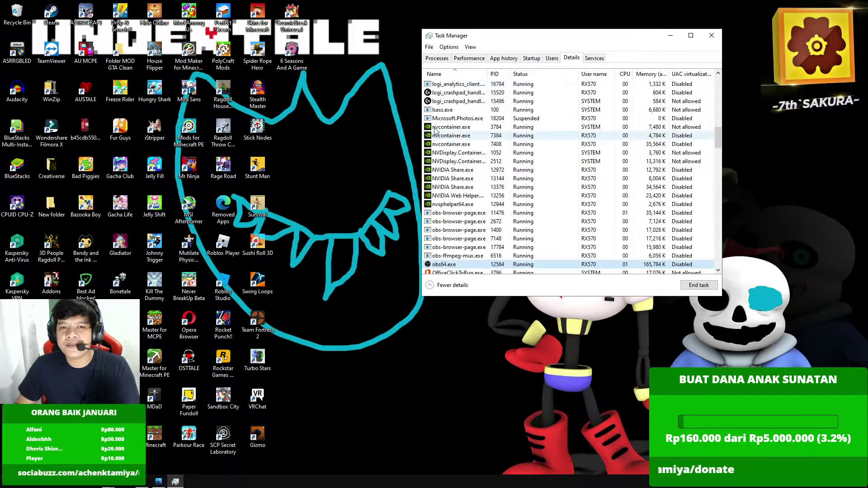
scroll(452, 203, down, 1)
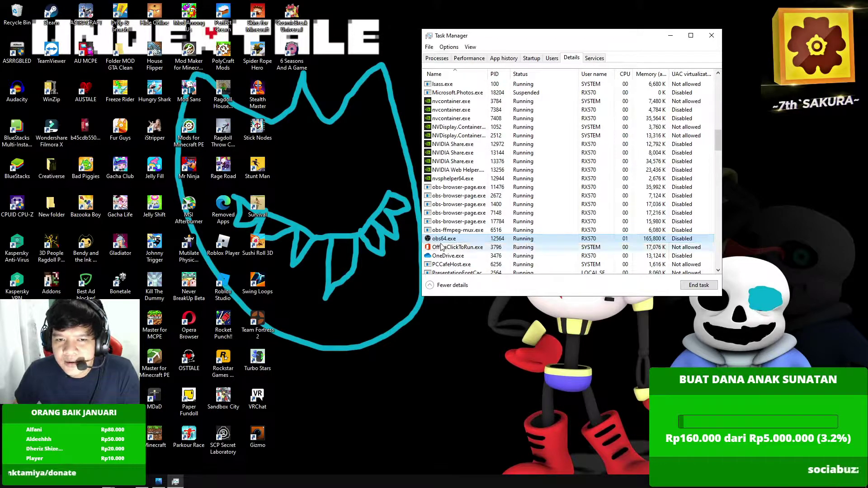
scroll(452, 242, down, 1)
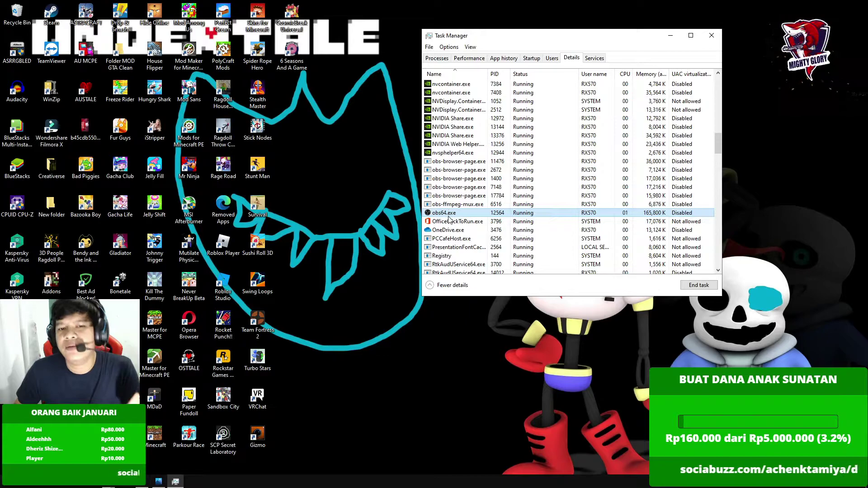
Set obs64.exe's priority to High and confirm the change
right_click(451, 216)
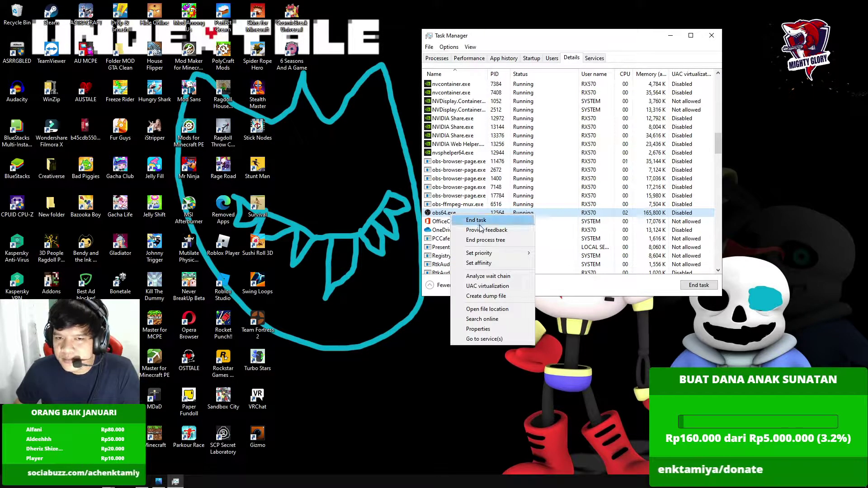
mouse_move(484, 254)
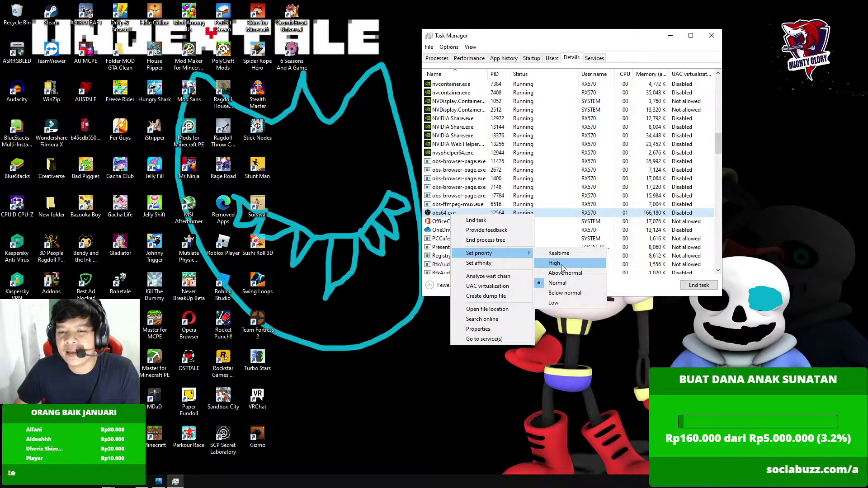
click(560, 264)
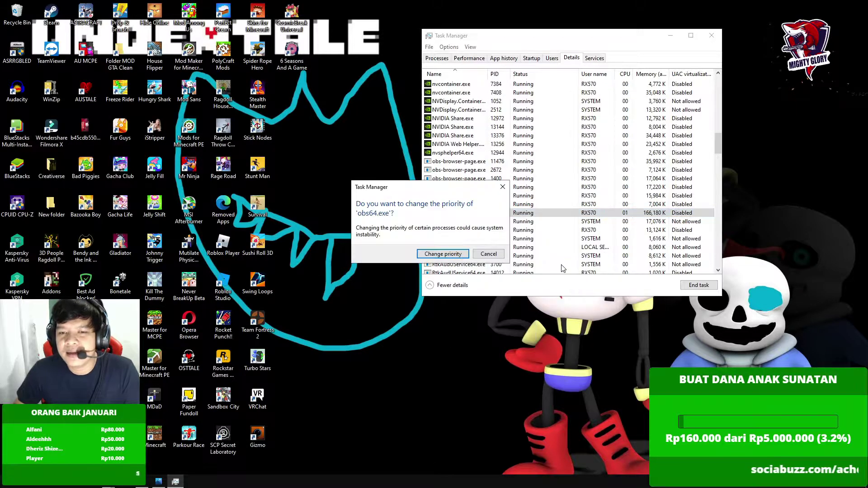
click(443, 255)
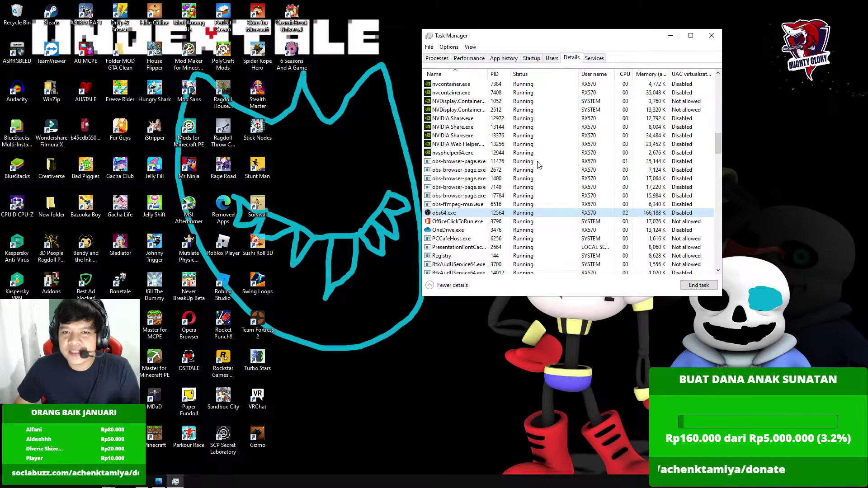
Close Task Manager and use the desktop's right-click menu
click(711, 35)
right_click(562, 63)
click(582, 93)
Refresh the desktop, briefly bring OBS forward, then hide it with Win+D
right_click(514, 82)
click(540, 109)
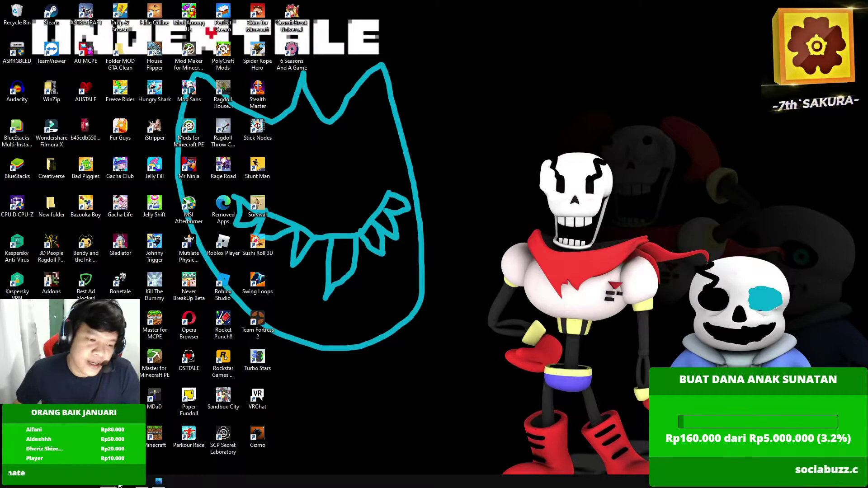
click(145, 485)
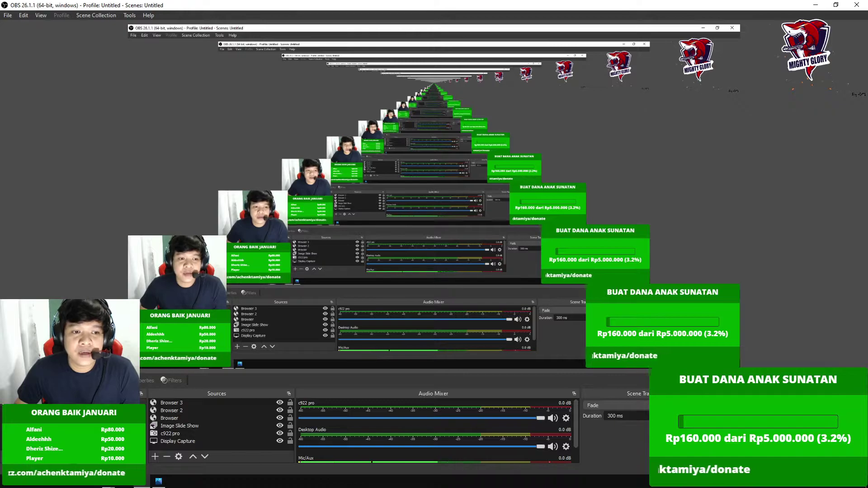
key(super+d)
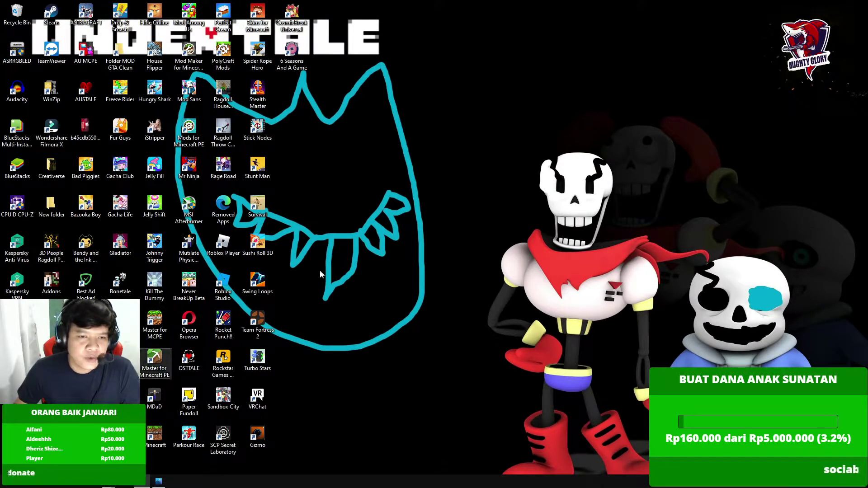
Refresh the desktop again and bring the E:\record File Explorer window to the front
right_click(421, 257)
click(446, 286)
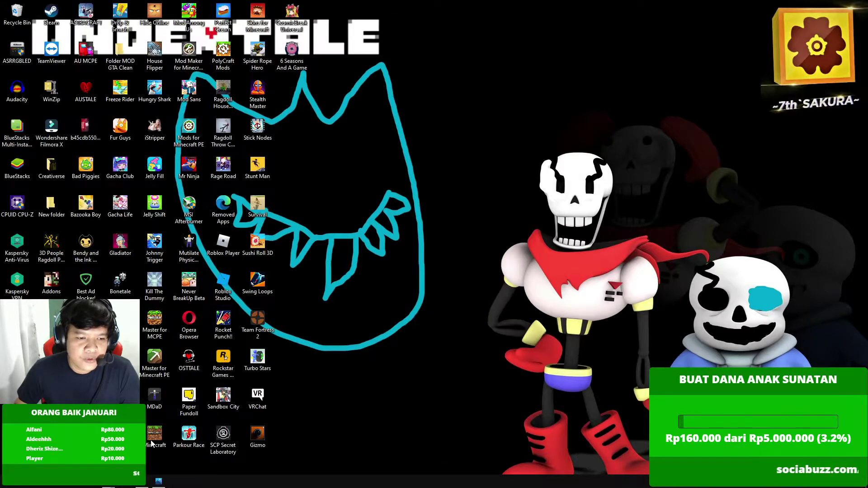
click(109, 485)
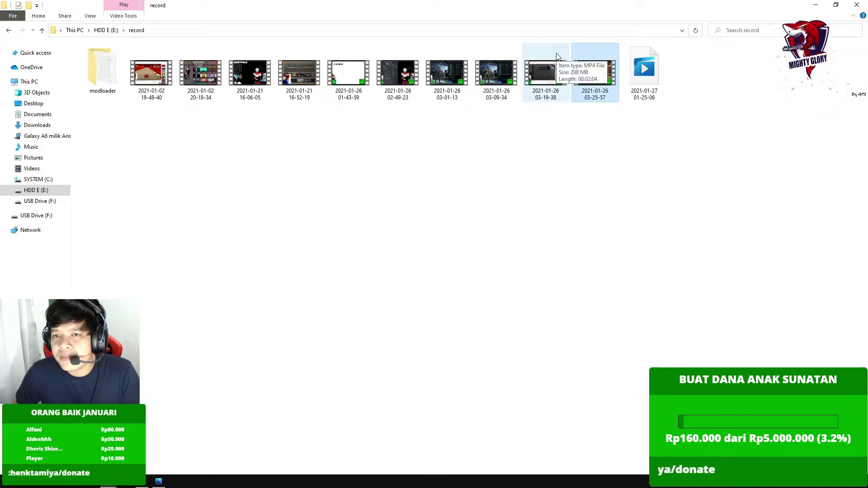
double_click(609, 73)
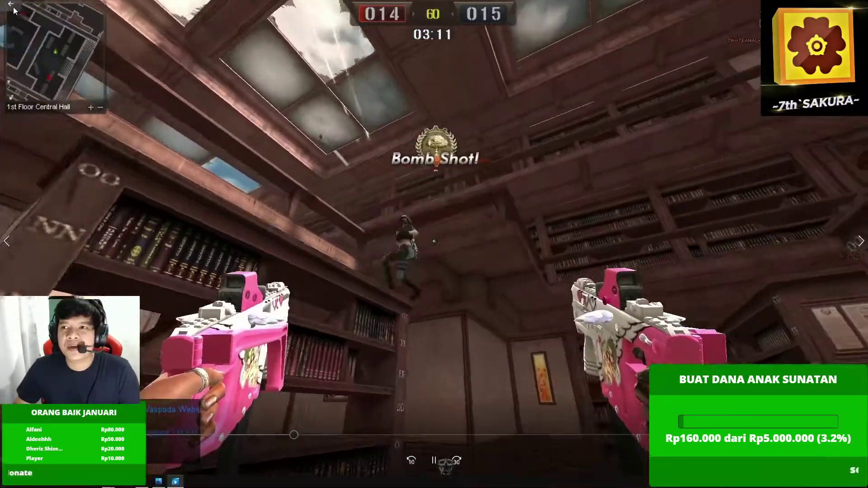
click(12, 8)
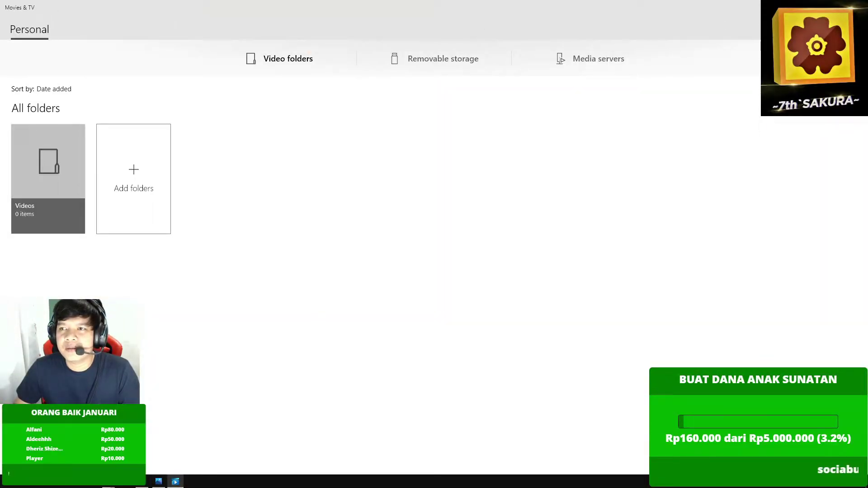
key(alt+Tab)
double_click(650, 73)
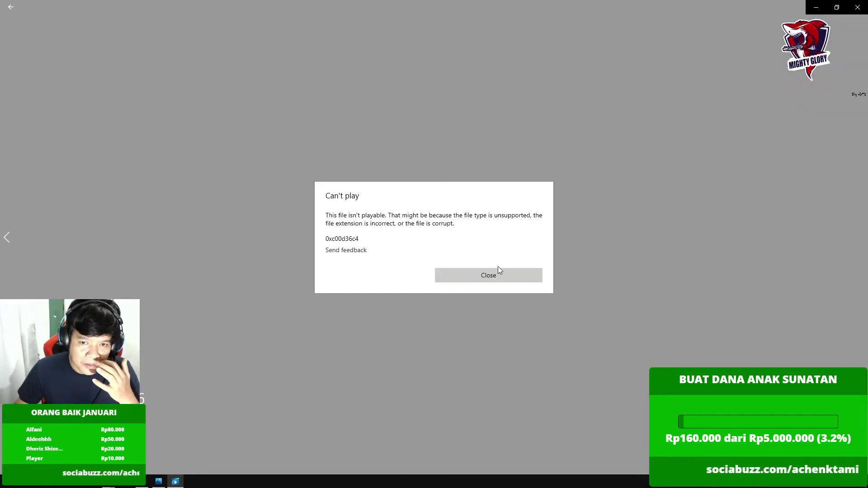
click(497, 272)
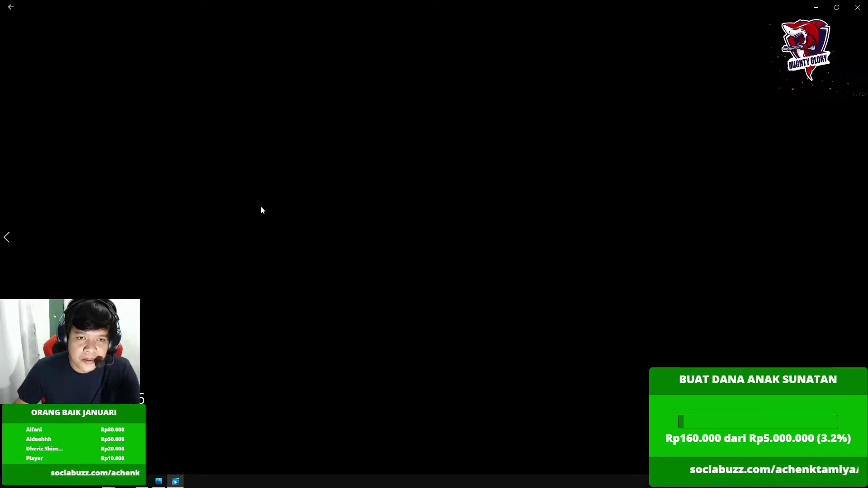
click(857, 7)
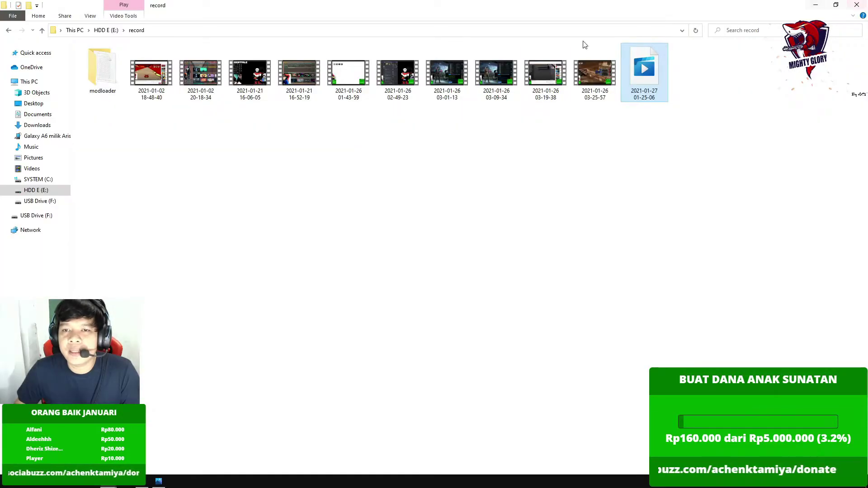
double_click(596, 74)
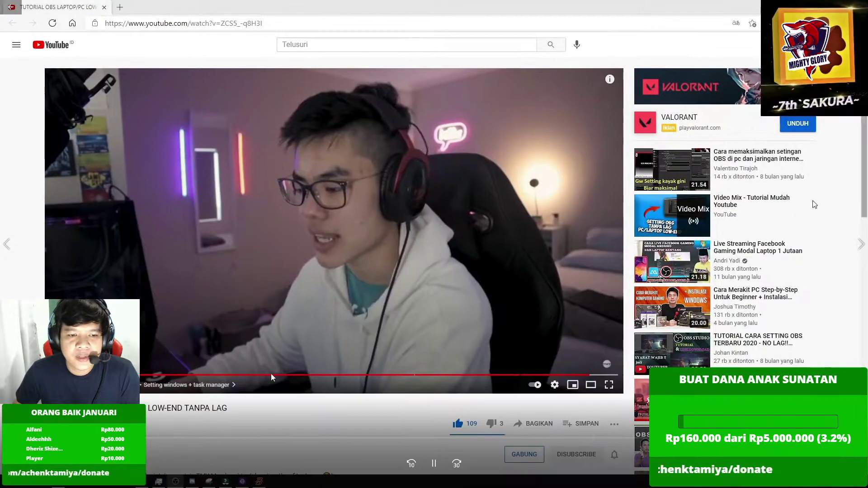
key(alt+Tab)
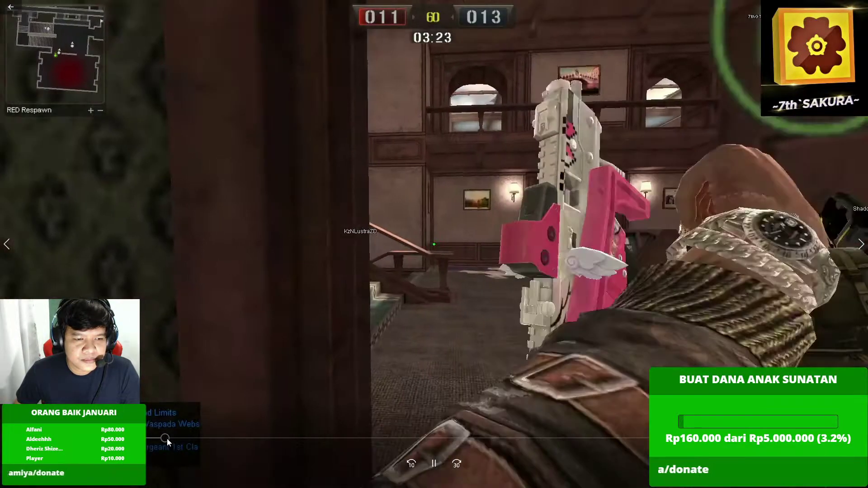